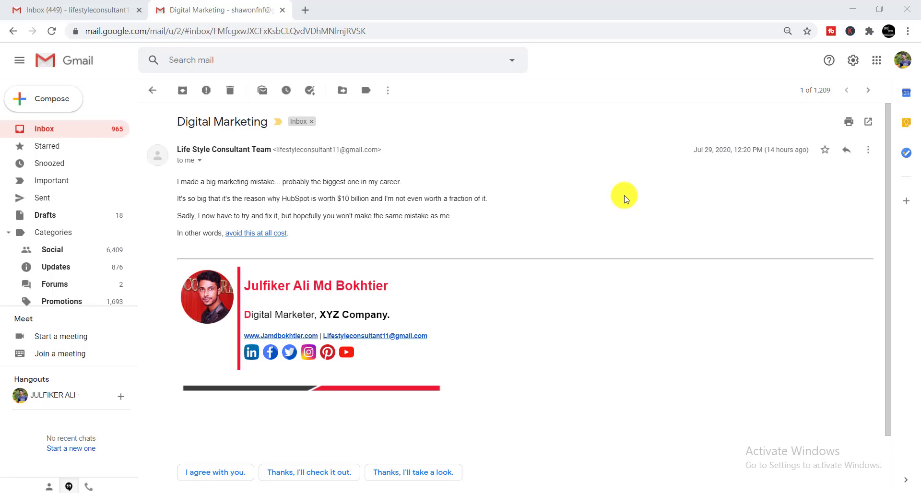
# - Copy the whole signature template from the Google Docs file and return to Gmail
pyautogui.scroll(-2, 625, 198)
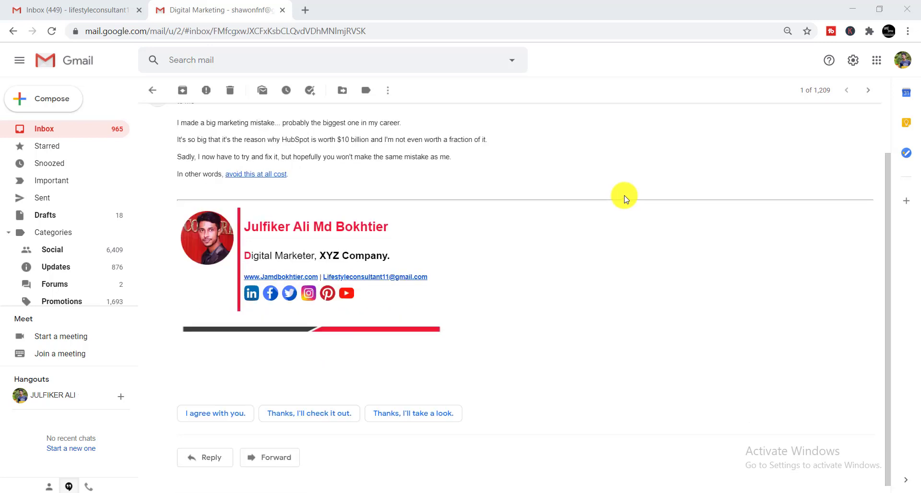
pyautogui.scroll(2, 625, 198)
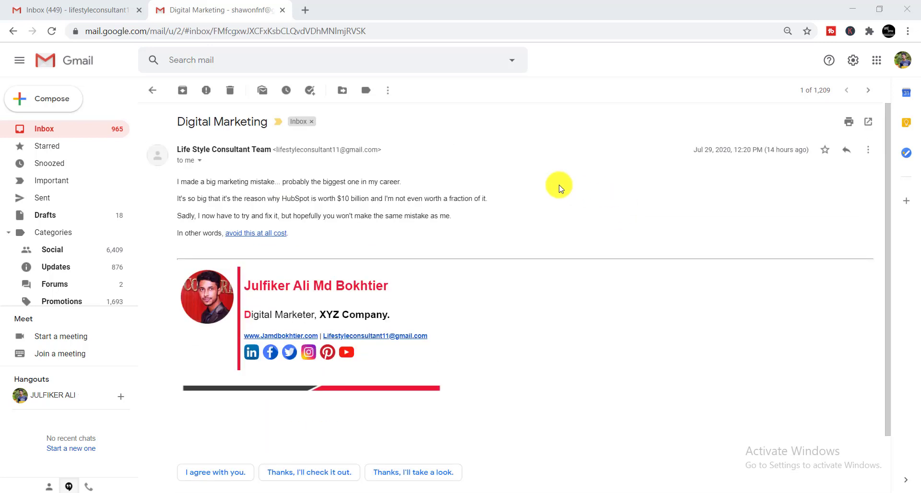
pyautogui.scroll(-2, 558, 187)
pyautogui.scroll(2, 558, 188)
pyautogui.scroll(-2, 558, 187)
pyautogui.scroll(2, 559, 187)
pyautogui.scroll(-2, 559, 187)
pyautogui.scroll(2, 559, 187)
pyautogui.hotkey('alt', 'Tab')
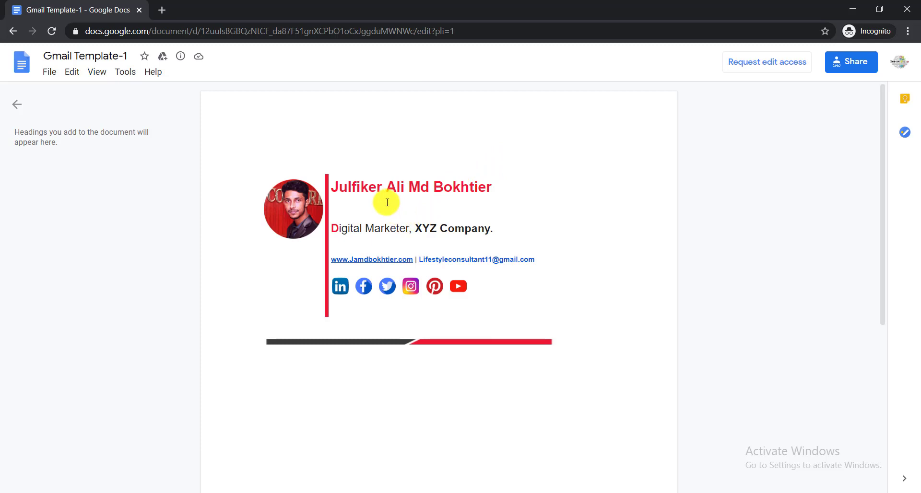
pyautogui.hotkey('ctrl', 'a')
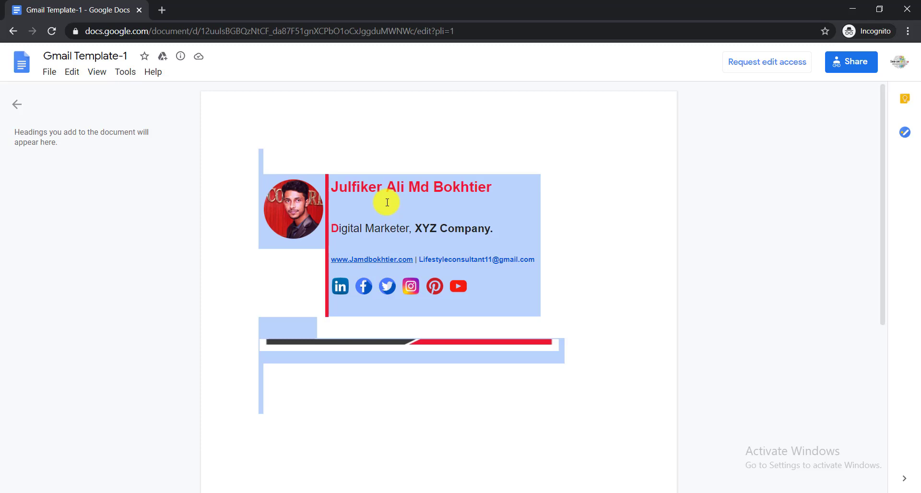
pyautogui.rightClick(369, 210)
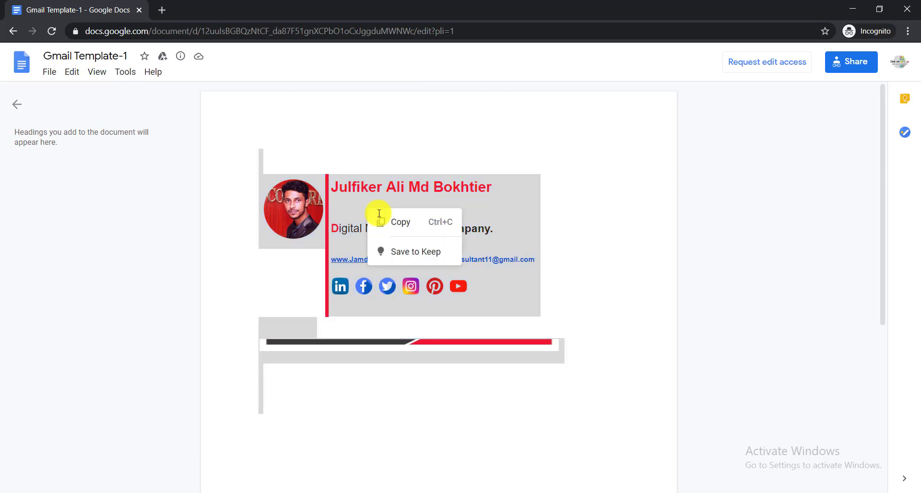
pyautogui.click(401, 222)
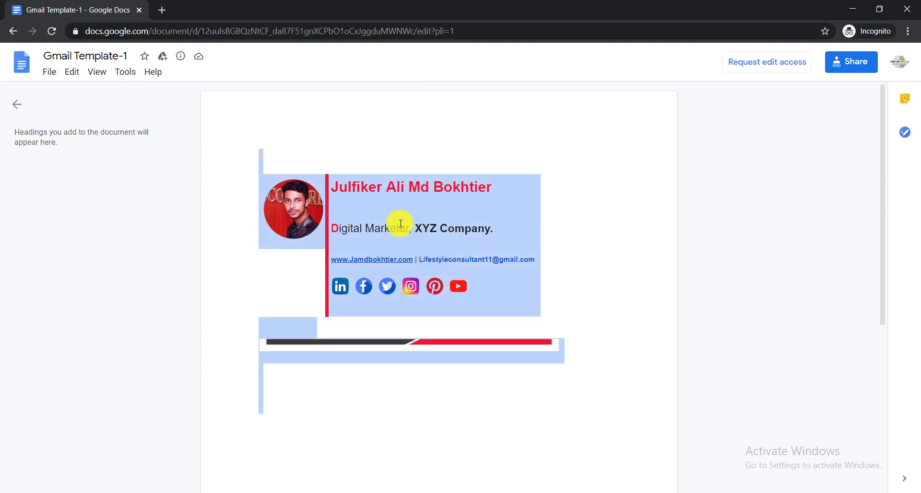
pyautogui.hotkey('alt', 'Tab')
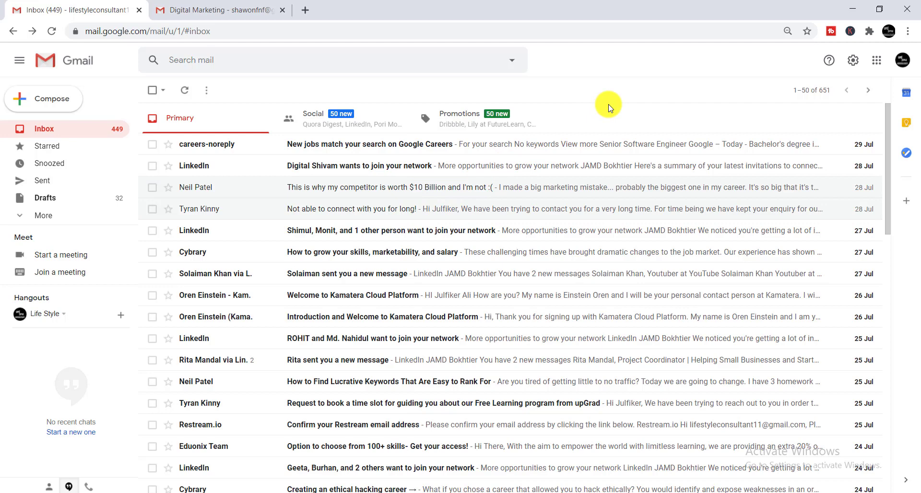
# - Open Gmail's full settings page and scroll down to the Signature section
pyautogui.click(851, 66)
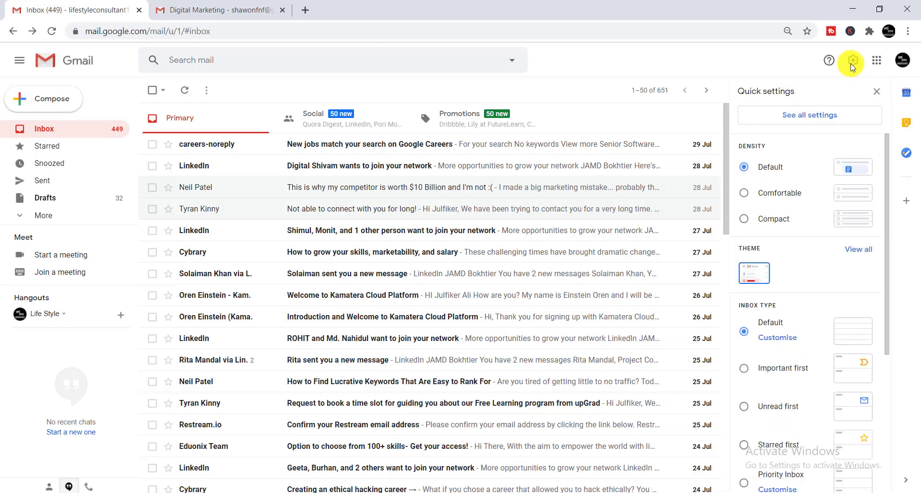
pyautogui.click(815, 115)
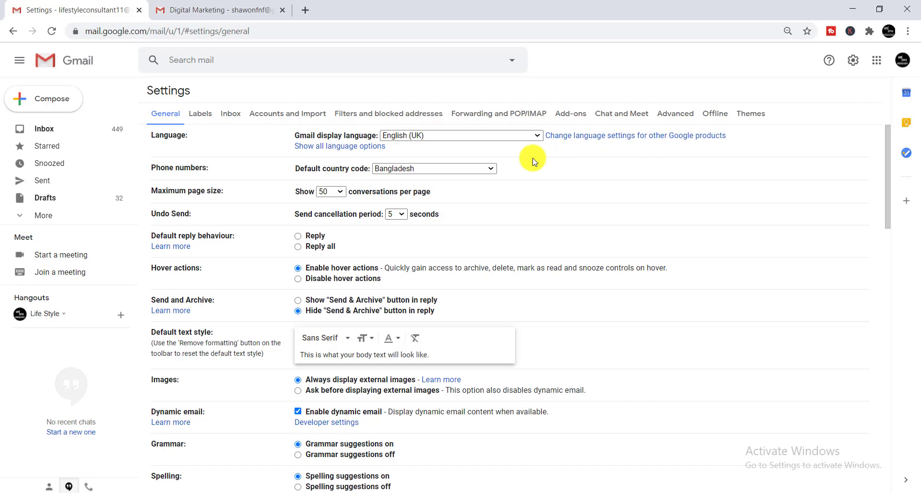
pyautogui.scroll(-12, 533, 160)
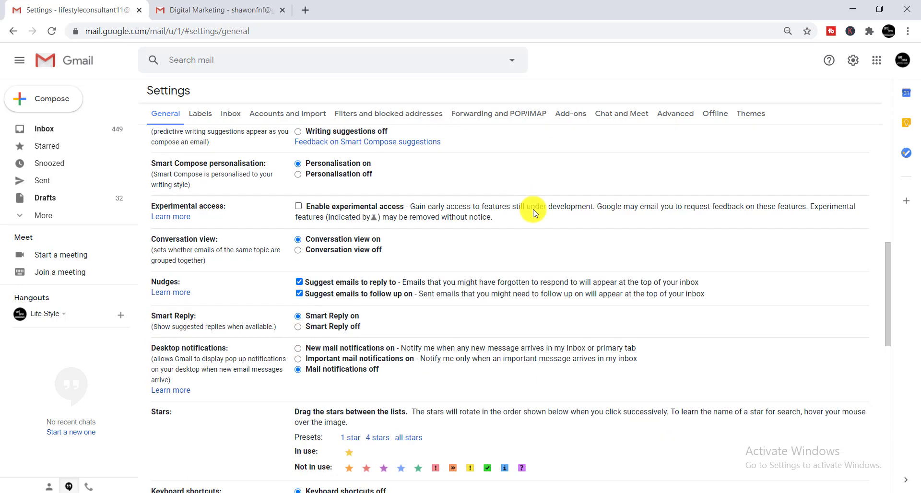
pyautogui.scroll(-6, 534, 211)
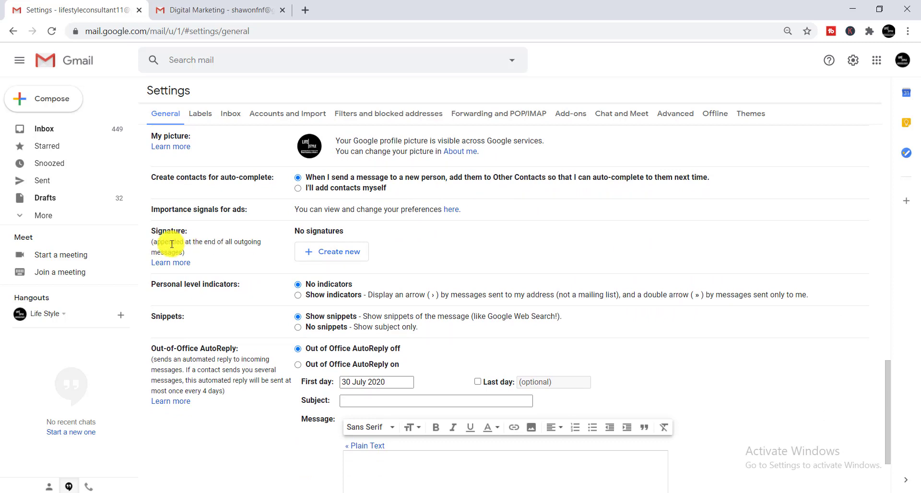
# - Create a new signature named with the user's full name
pyautogui.click(341, 254)
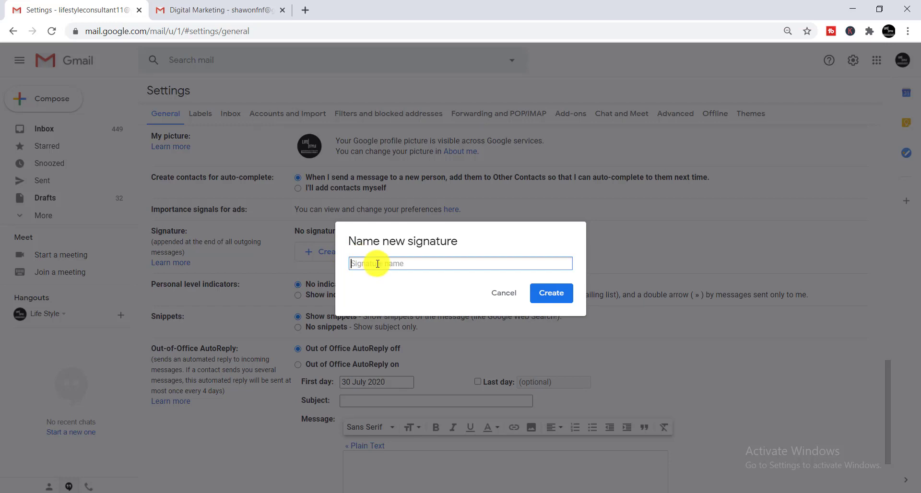
pyautogui.write('JAMD Bokhtier')
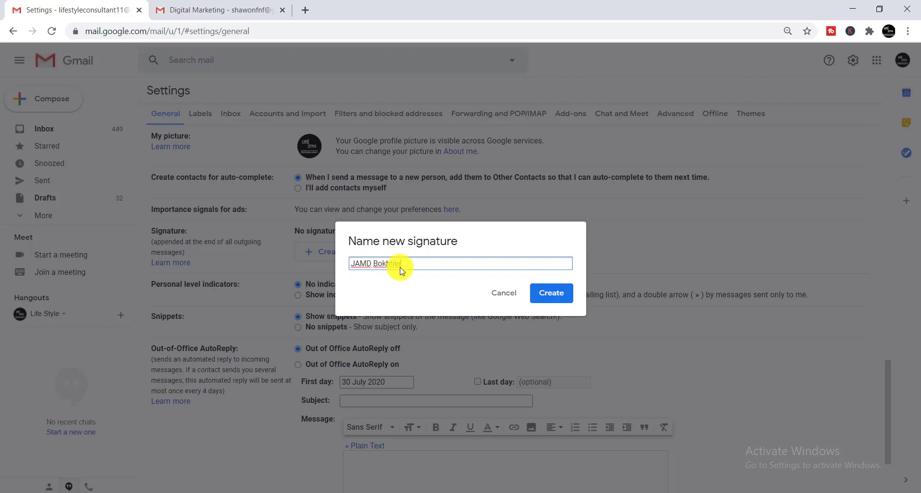
pyautogui.click(549, 295)
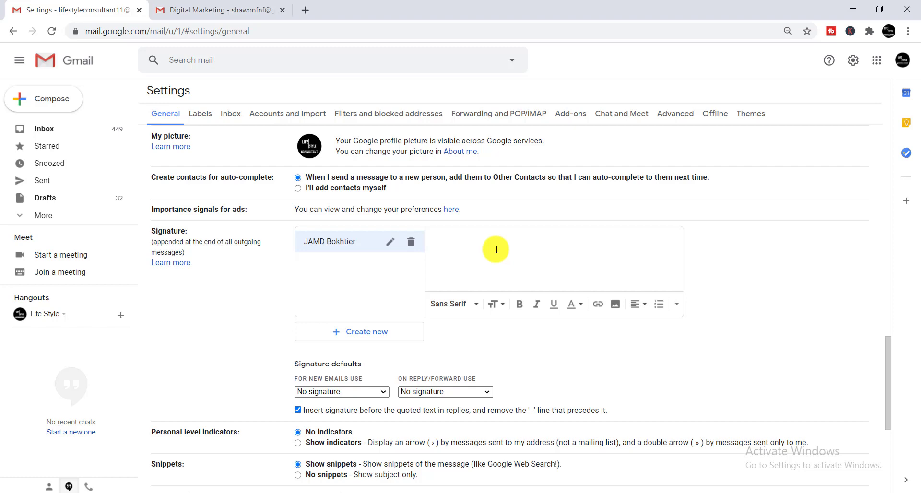
# - Paste the Docs template into the signature editor and delete its oversized pasted photo
pyautogui.rightClick(473, 253)
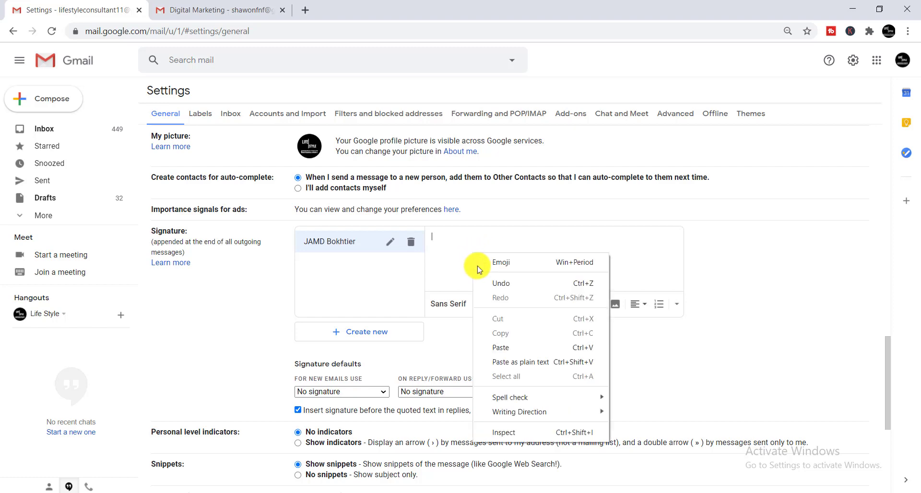
pyautogui.click(503, 348)
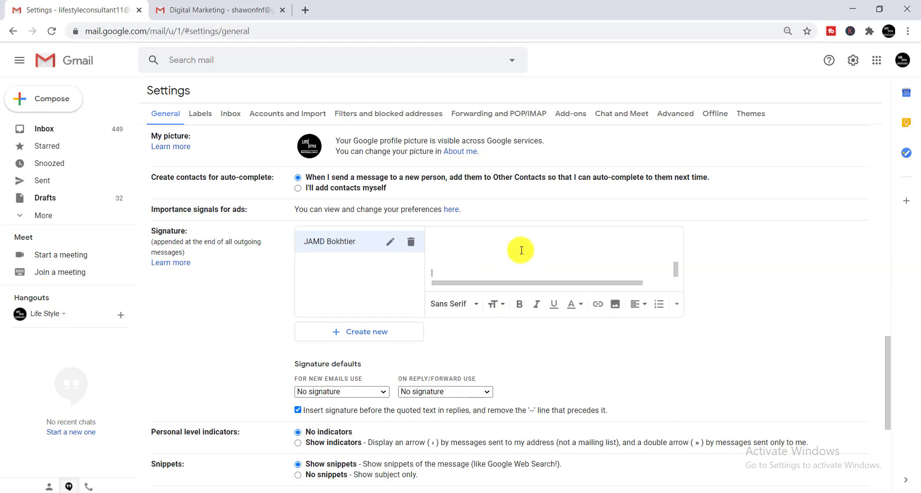
pyautogui.scroll(5, 519, 266)
pyautogui.scroll(-2, 480, 255)
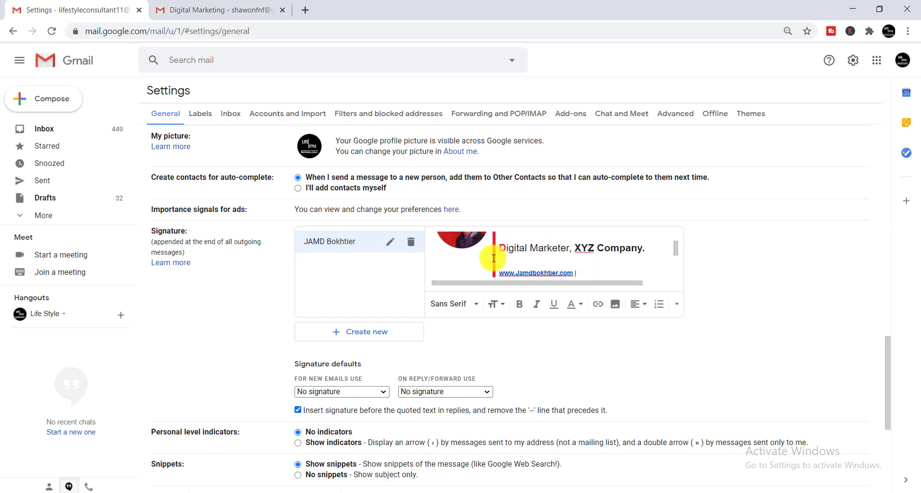
pyautogui.scroll(2, 460, 264)
pyautogui.scroll(-2, 466, 266)
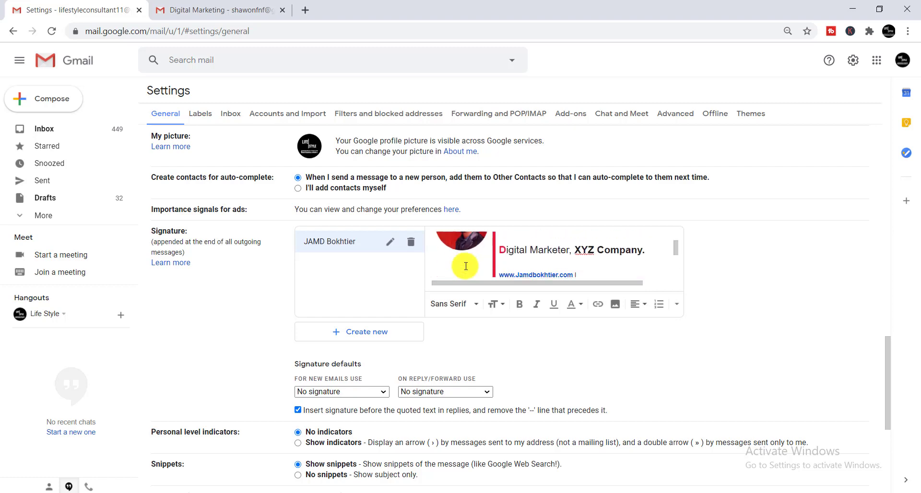
pyautogui.scroll(2, 465, 266)
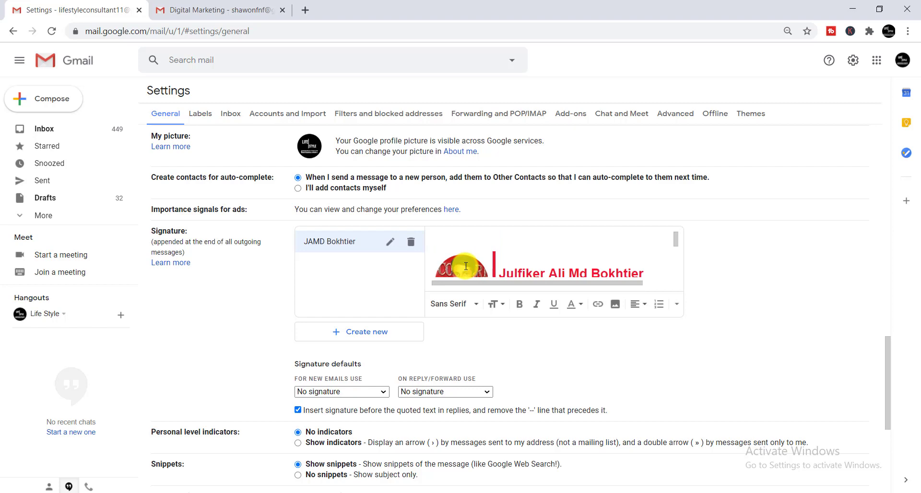
pyautogui.click(465, 266)
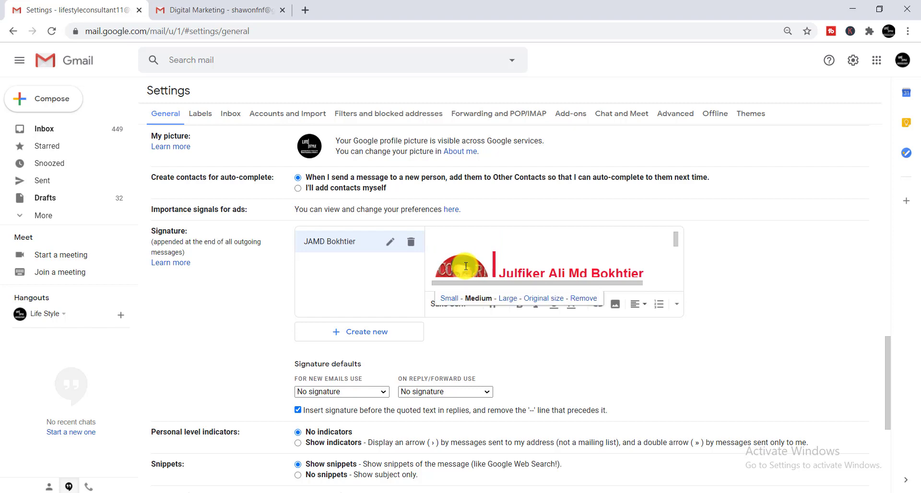
pyautogui.click(584, 298)
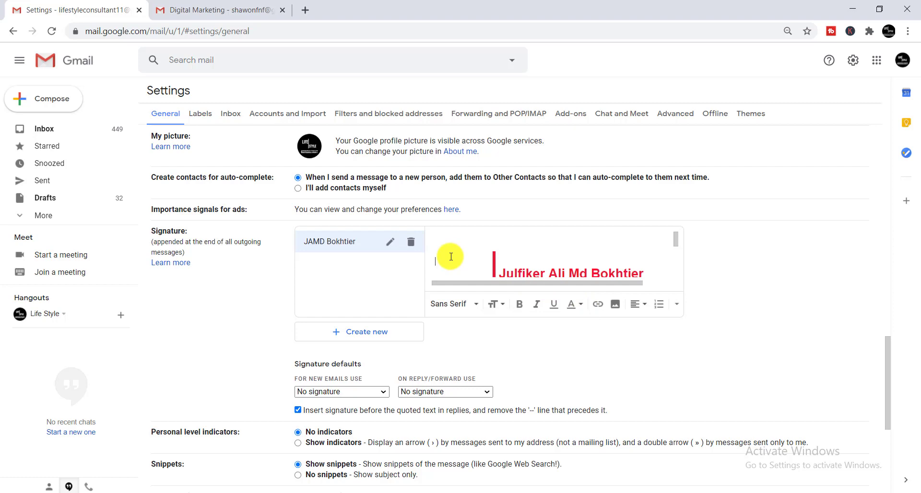
# - Upload the circle-cropped photo file from the computer into the signature
pyautogui.click(616, 305)
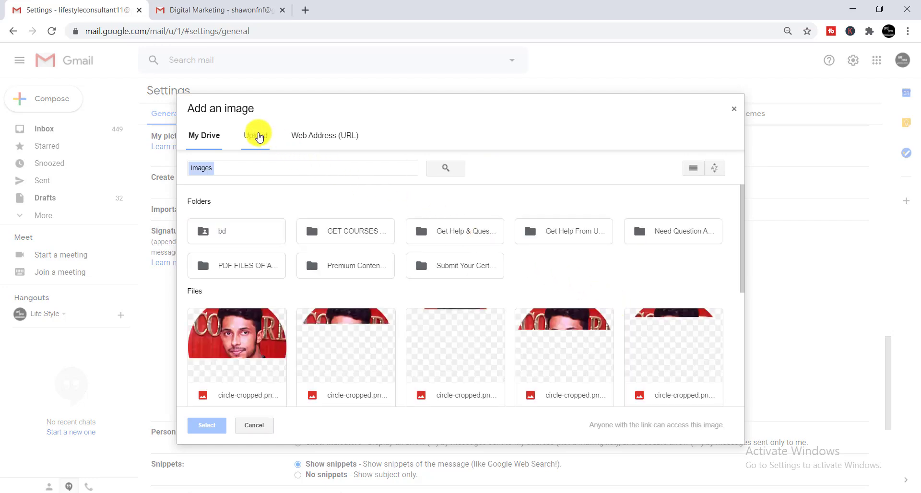
pyautogui.click(256, 134)
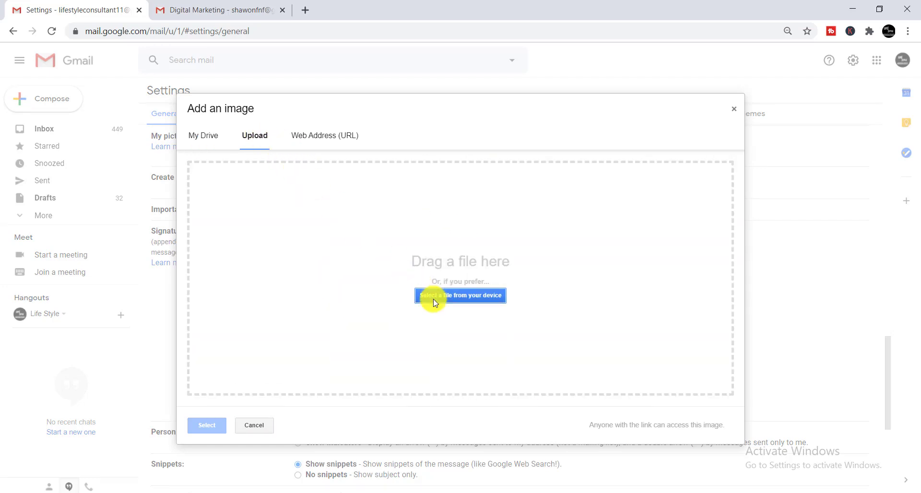
pyautogui.click(463, 296)
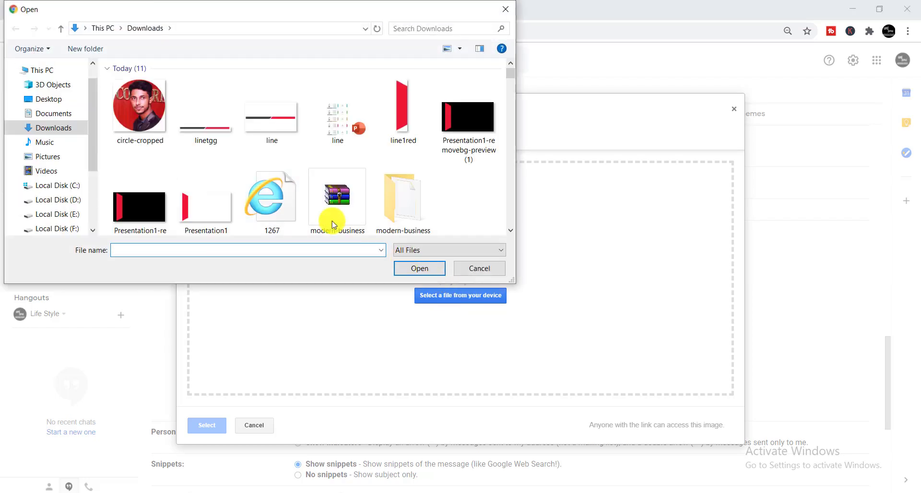
pyautogui.click(140, 113)
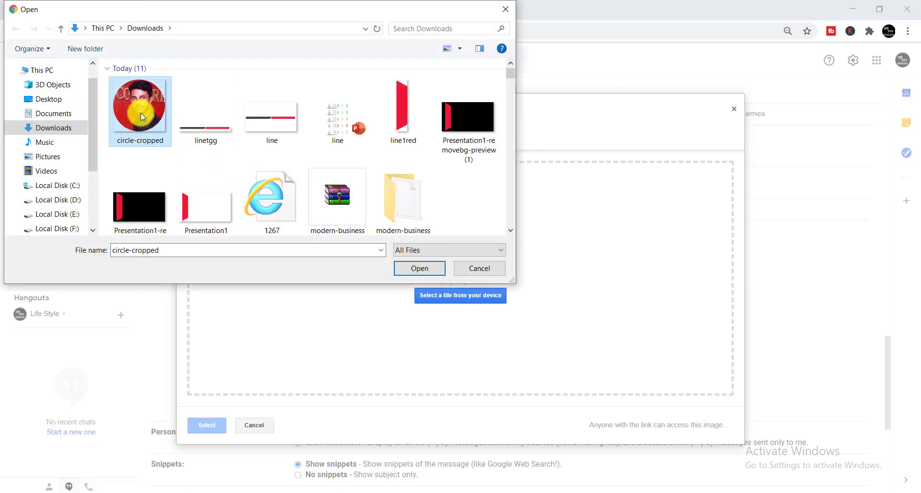
pyautogui.click(419, 267)
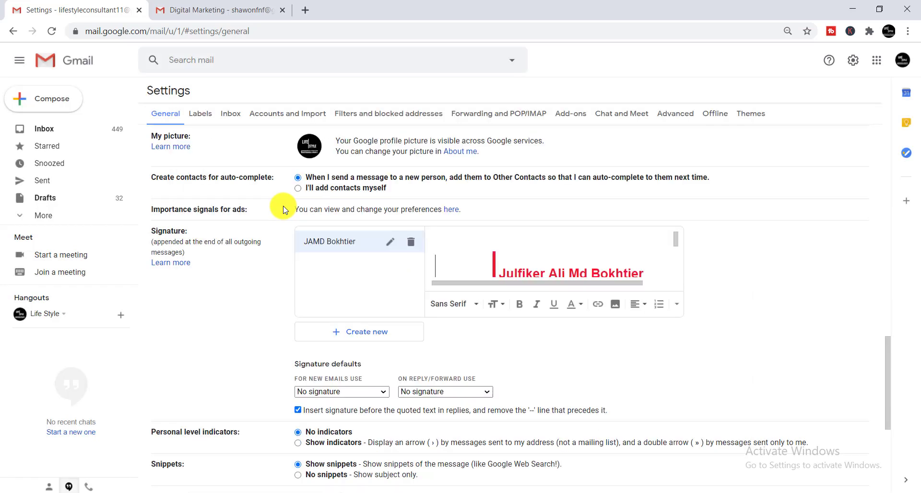
pyautogui.click(452, 261)
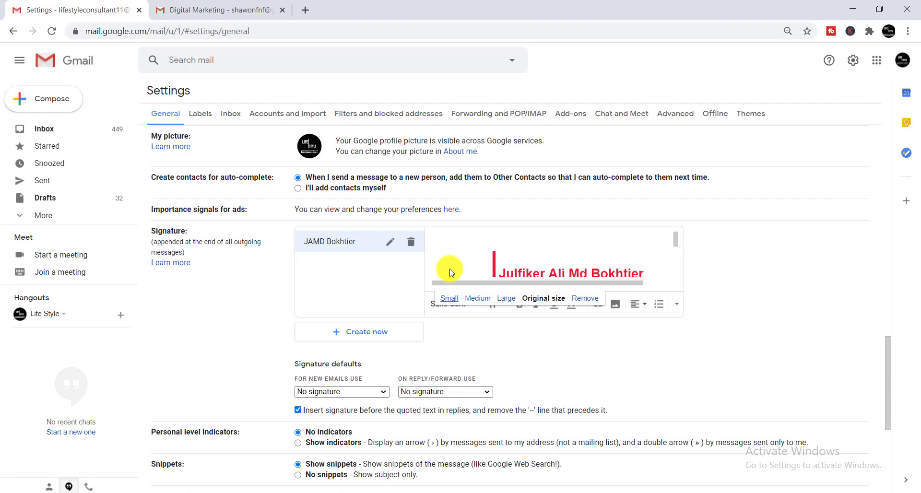
# - Resize the signature photo to Small and close its size options
pyautogui.click(448, 299)
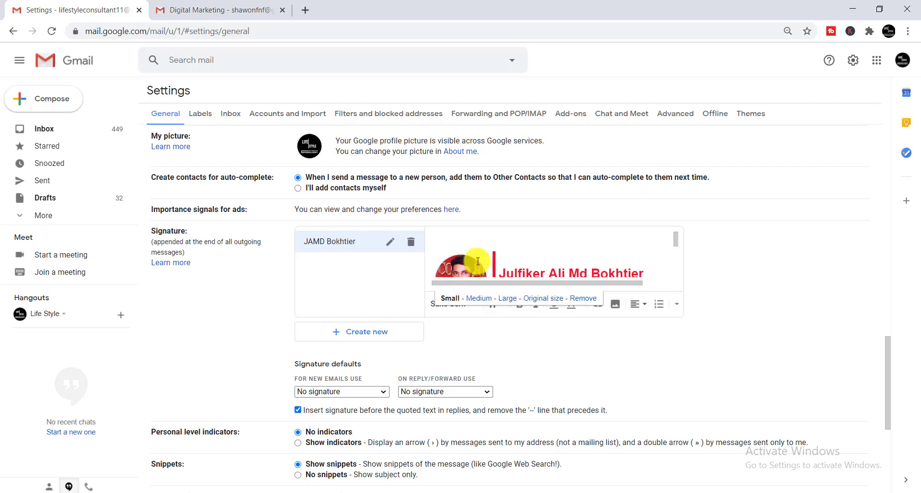
pyautogui.scroll(1, 478, 261)
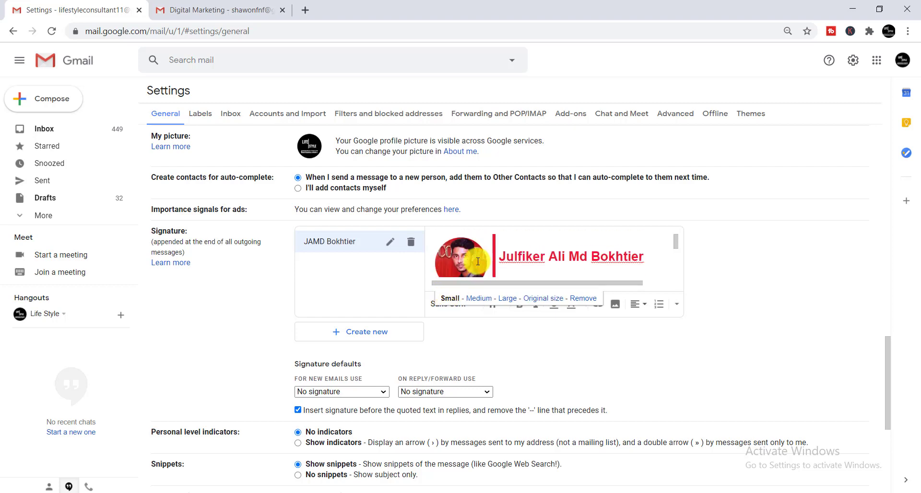
pyautogui.scroll(-1, 478, 262)
pyautogui.scroll(1, 478, 261)
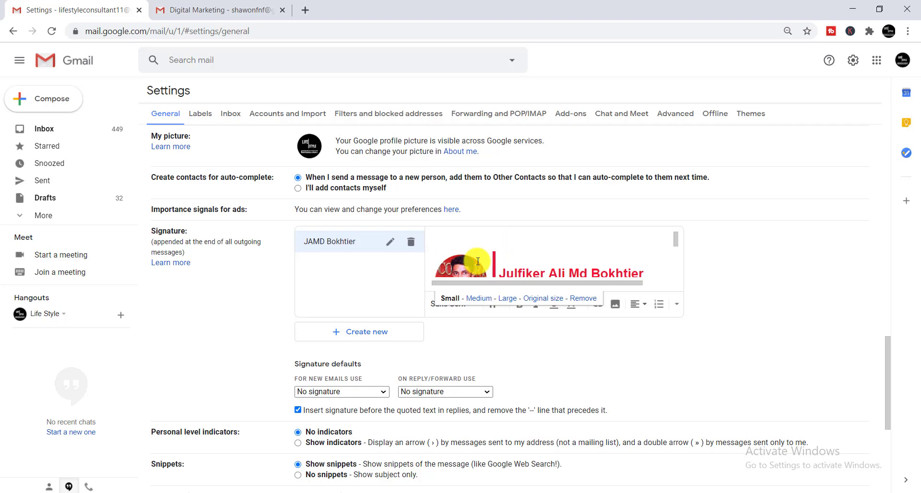
pyautogui.scroll(-1, 478, 262)
pyautogui.scroll(1, 478, 261)
pyautogui.click(644, 272)
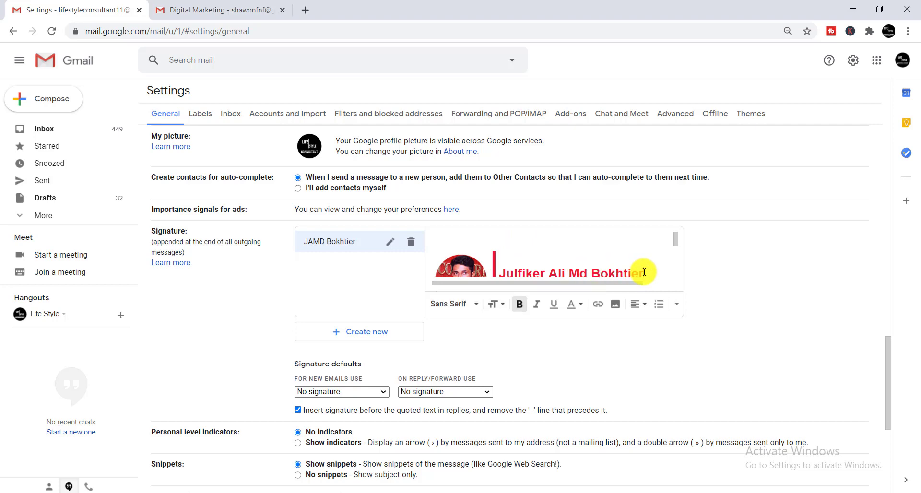
pyautogui.scroll(-2, 644, 272)
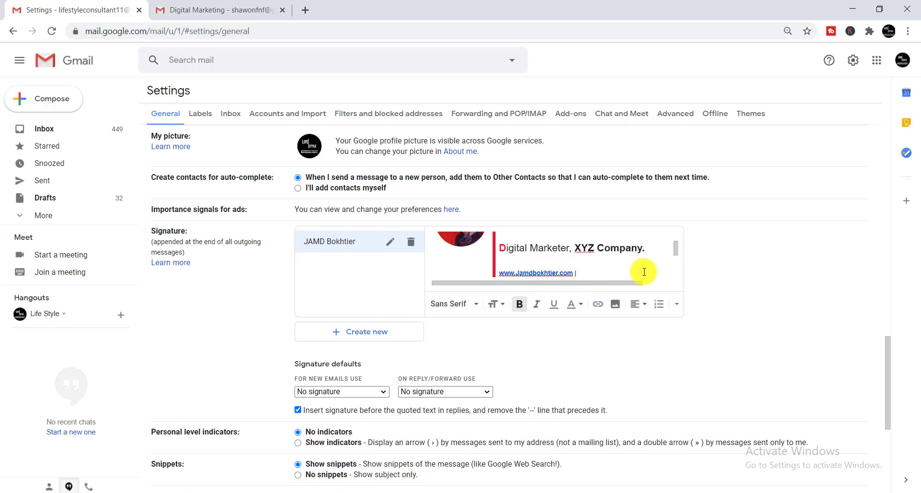
pyautogui.scroll(-2, 644, 272)
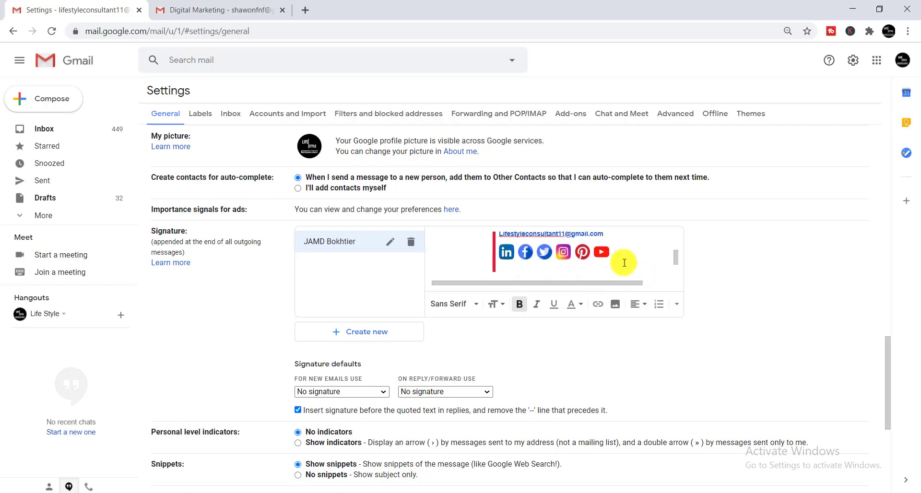
pyautogui.scroll(3, 554, 234)
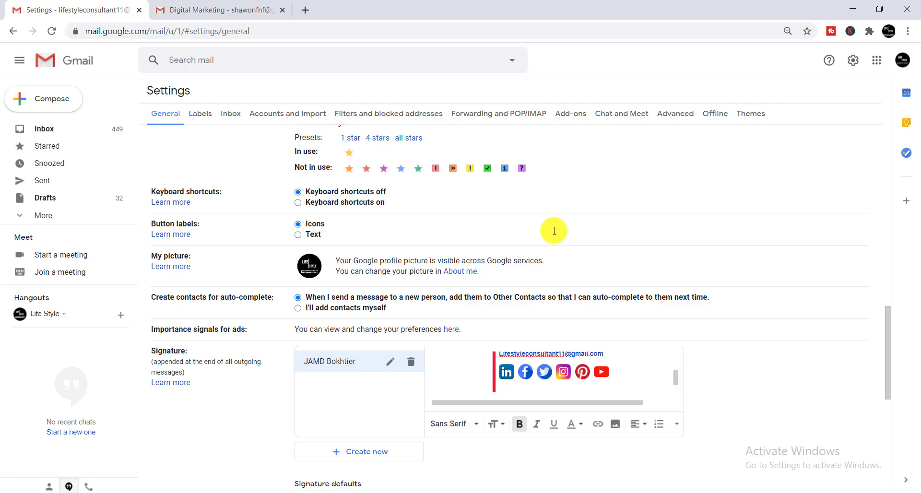
# - Open the LinkedIn profile in a new tab and select the signature's LinkedIn icon
pyautogui.keyDown('ctrl'); pyautogui.click(509, 374); pyautogui.keyUp('ctrl')
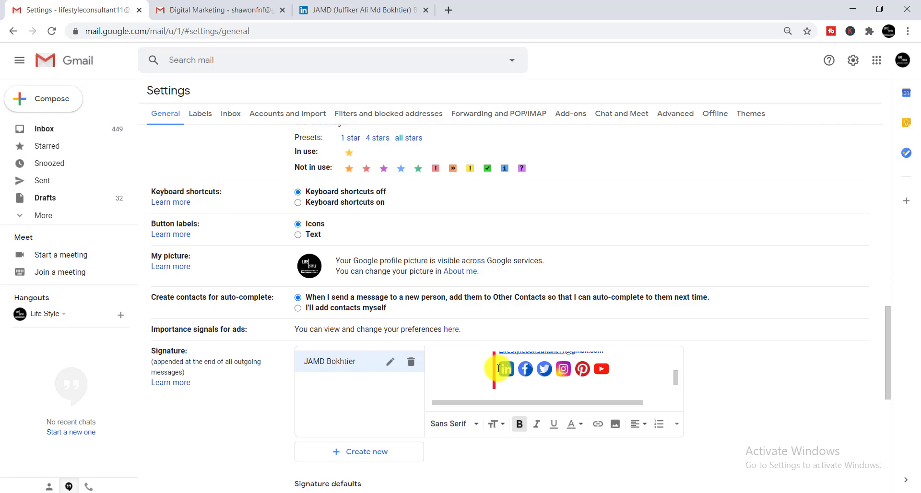
pyautogui.click(502, 370)
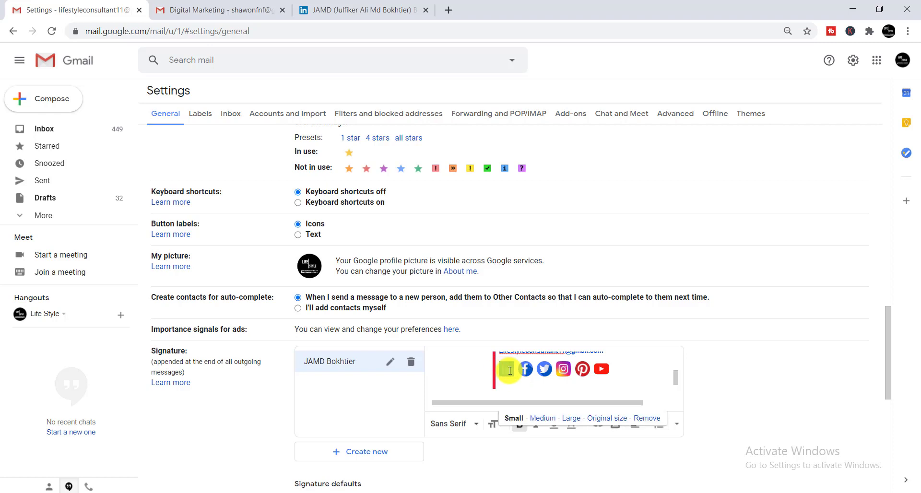
# - Link the LinkedIn icon to the pasted LinkedIn profile URL and verify the link
pyautogui.click(597, 424)
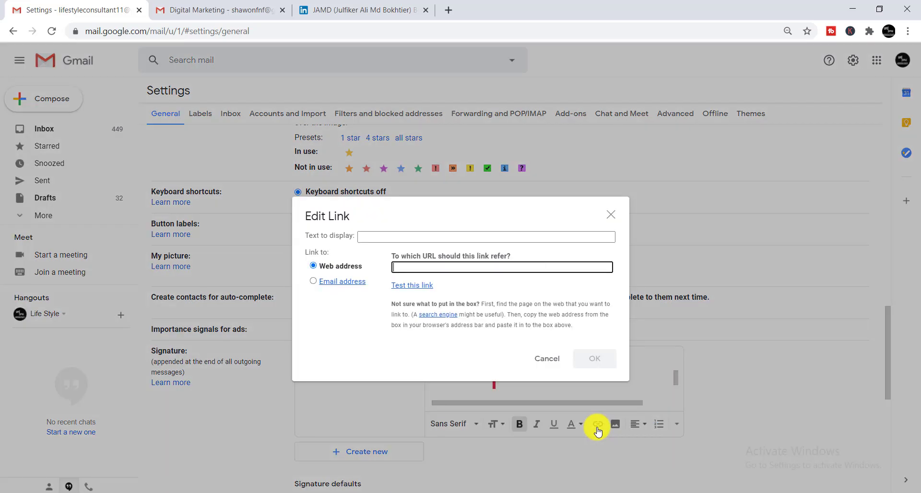
pyautogui.rightClick(415, 267)
pyautogui.click(446, 360)
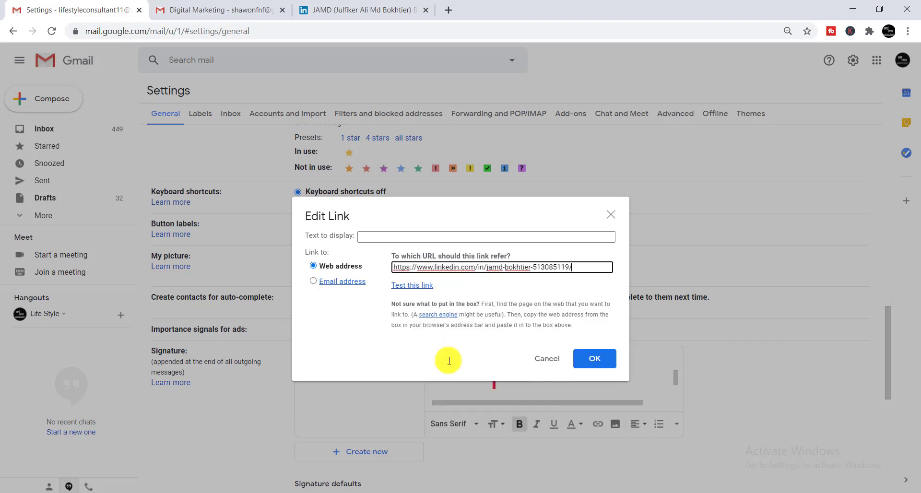
pyautogui.click(379, 239)
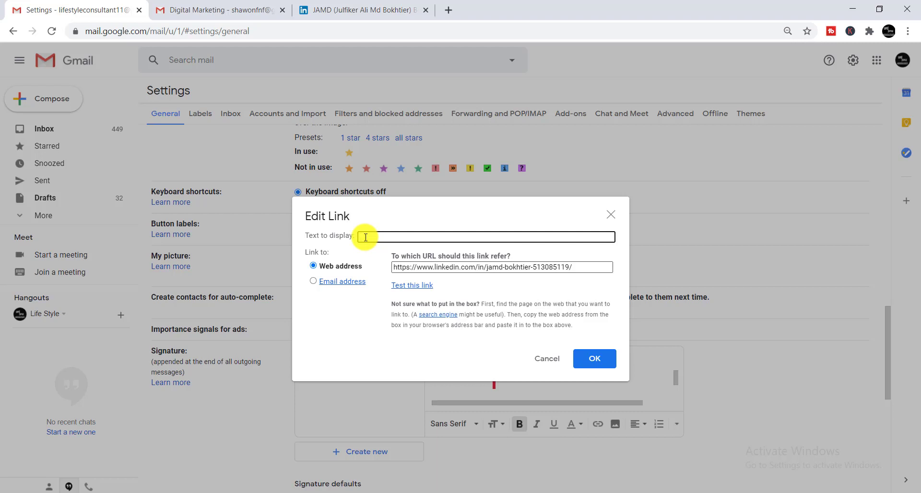
pyautogui.click(595, 359)
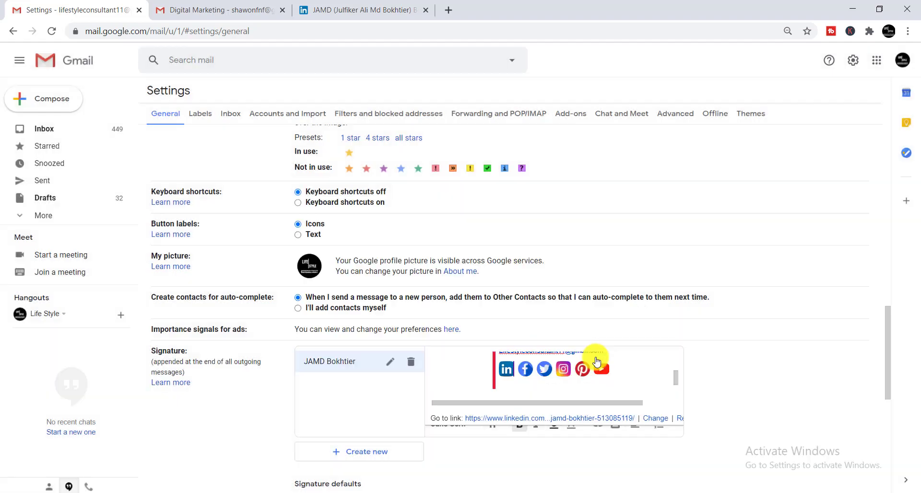
pyautogui.click(726, 383)
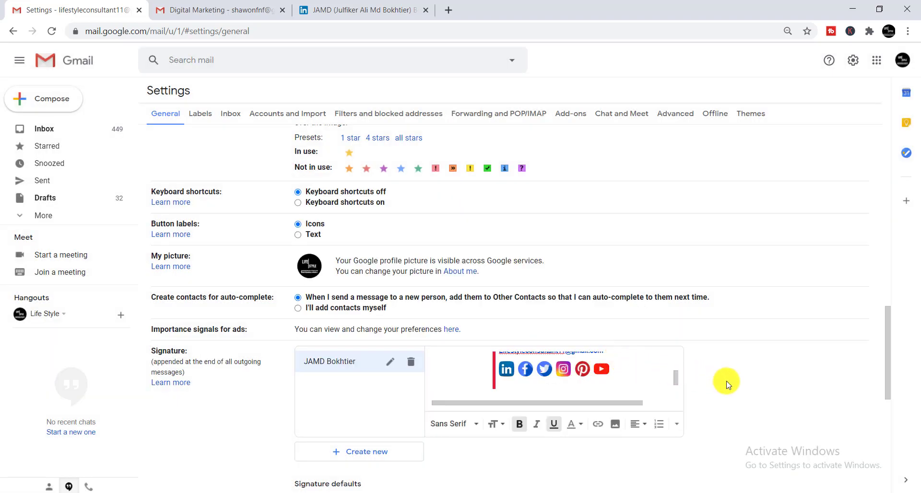
pyautogui.click(506, 371)
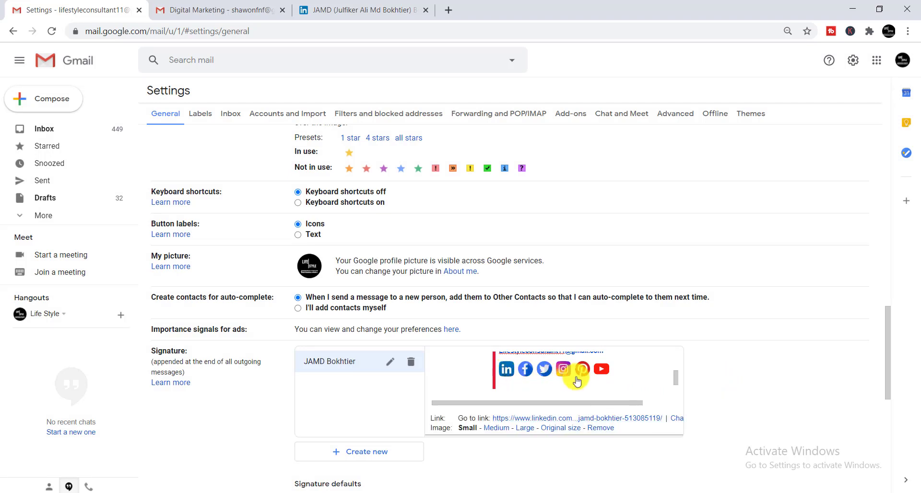
pyautogui.click(723, 391)
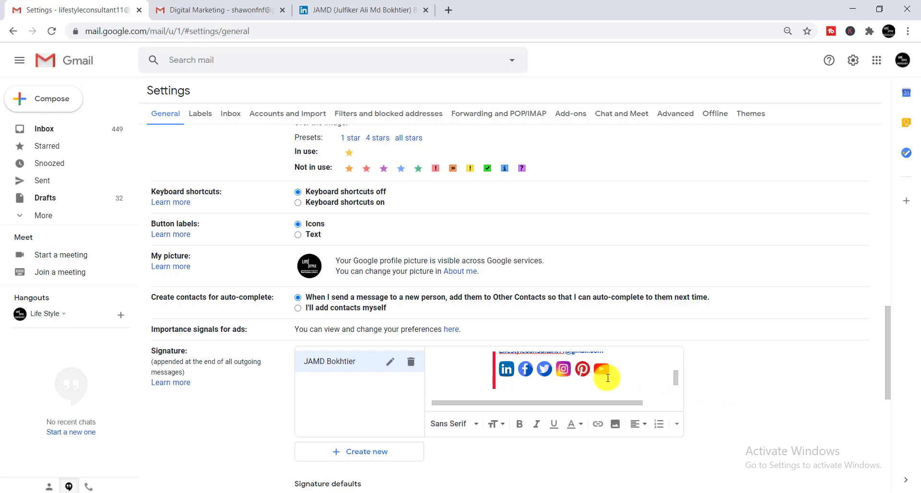
# - Choose the new signature as default for new emails and for replies/forwards, then save changes
pyautogui.scroll(-3, 608, 378)
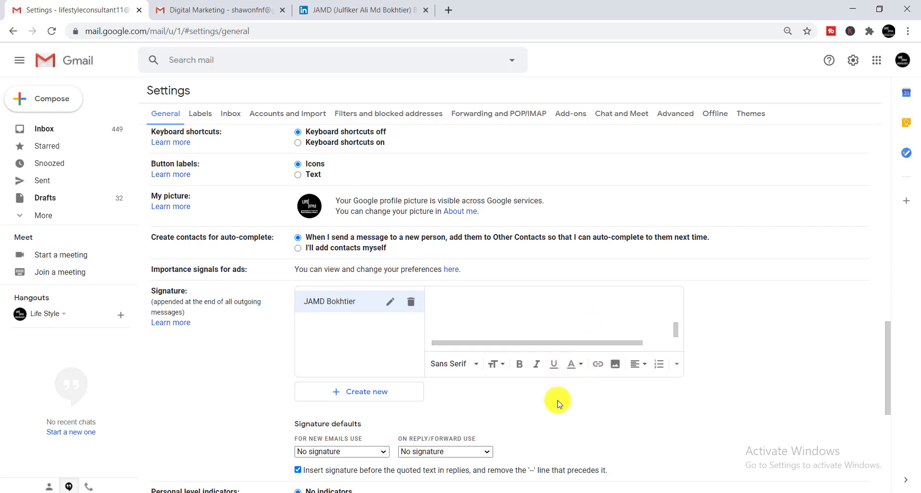
pyautogui.scroll(-1, 391, 402)
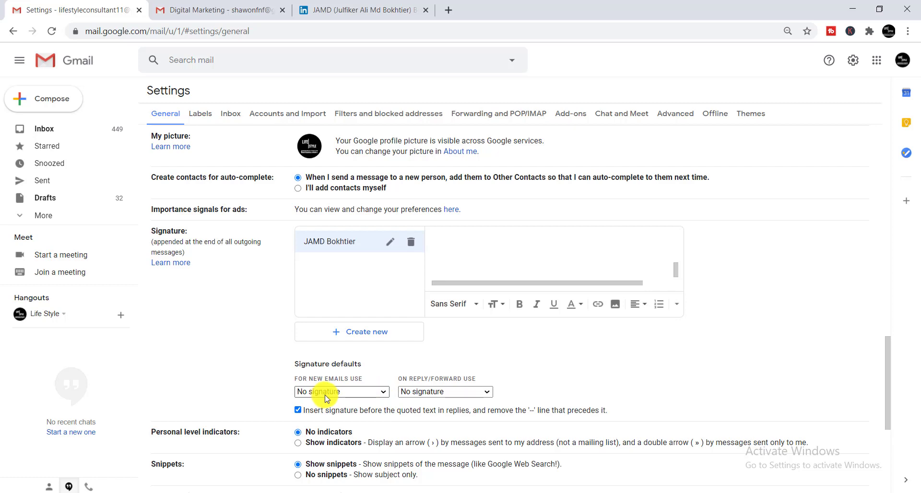
pyautogui.click(384, 393)
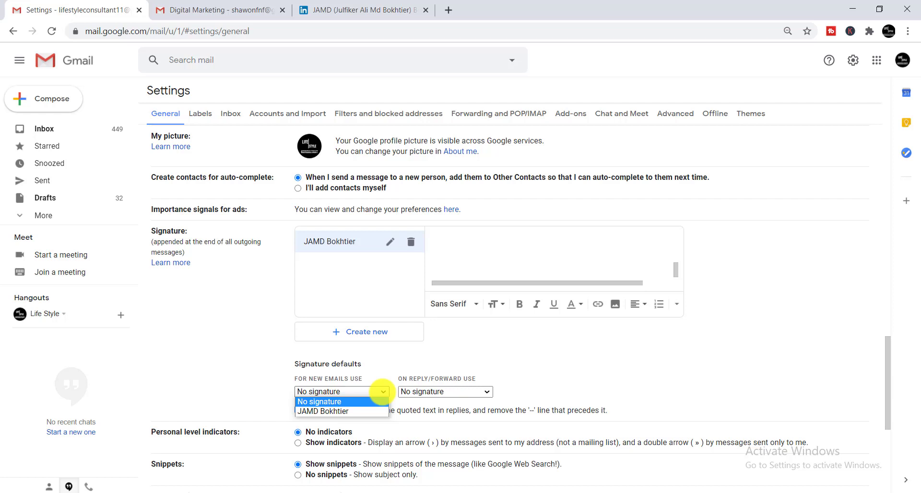
pyautogui.click(319, 411)
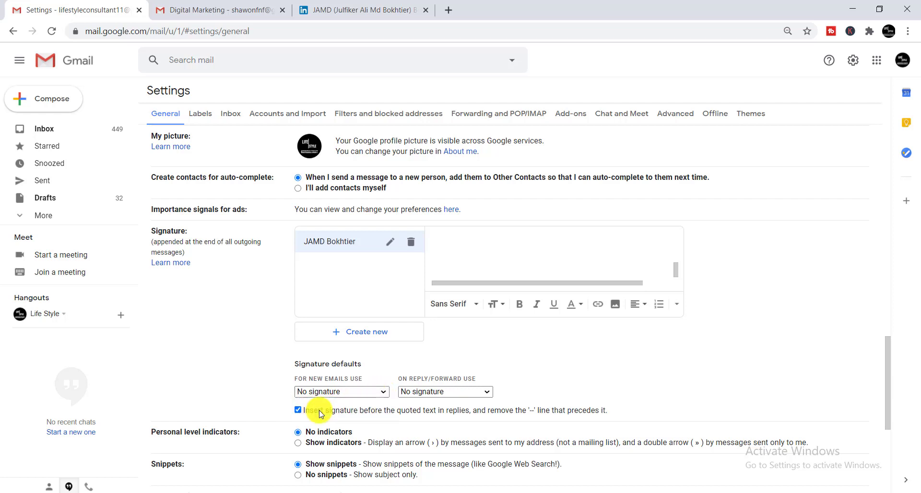
pyautogui.click(487, 392)
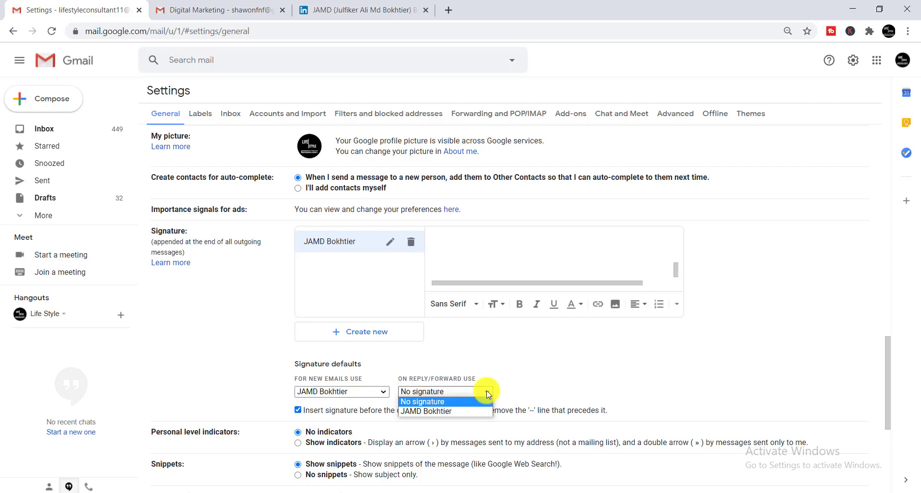
pyautogui.click(434, 412)
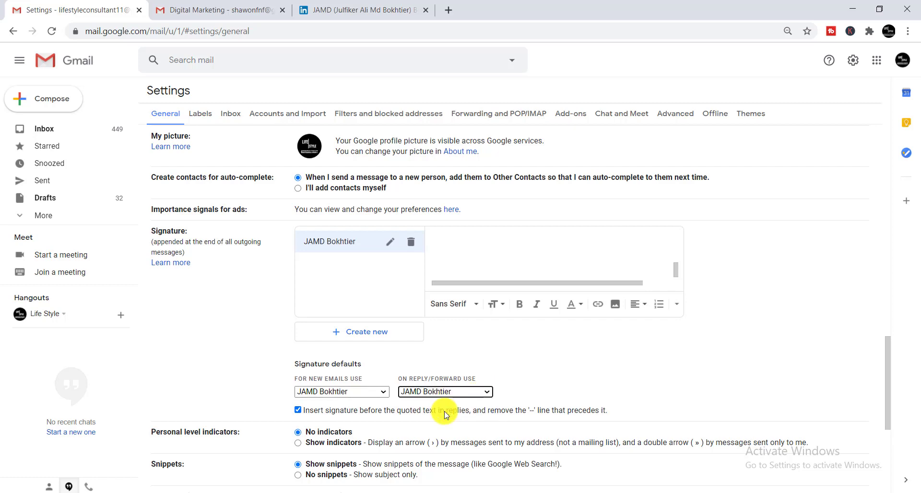
pyautogui.scroll(-3, 547, 340)
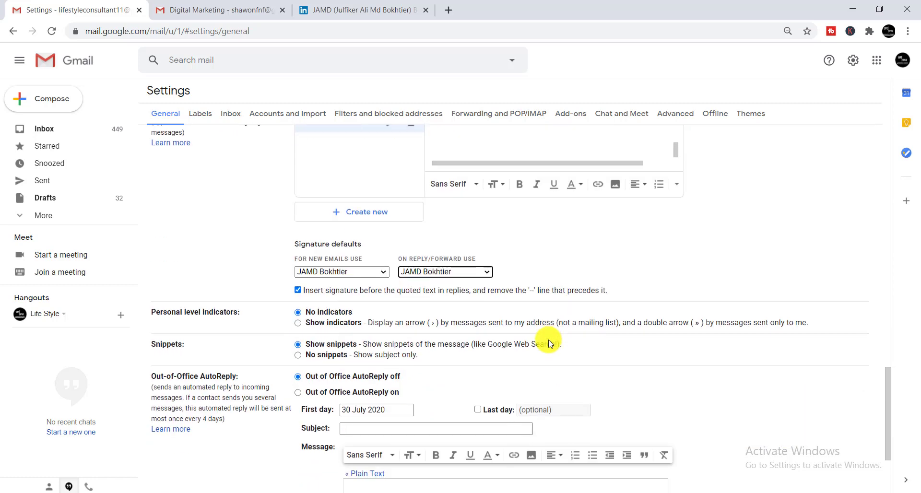
pyautogui.scroll(-3, 550, 344)
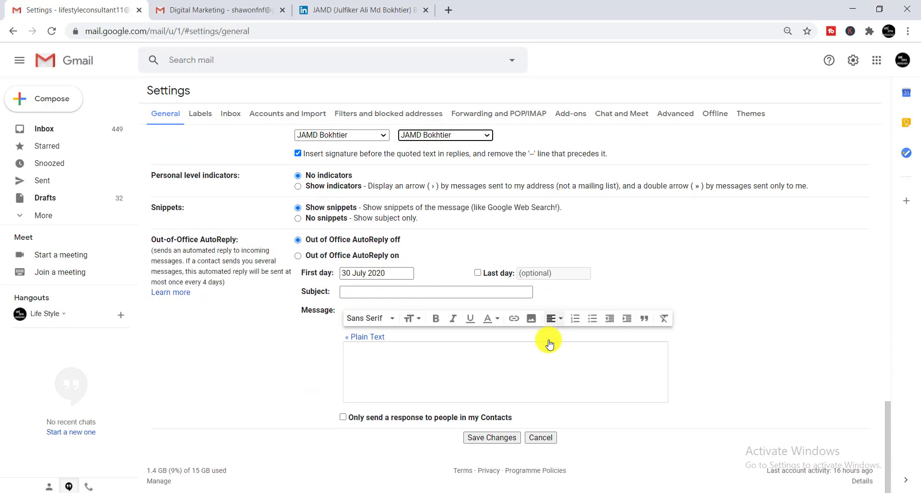
pyautogui.click(480, 438)
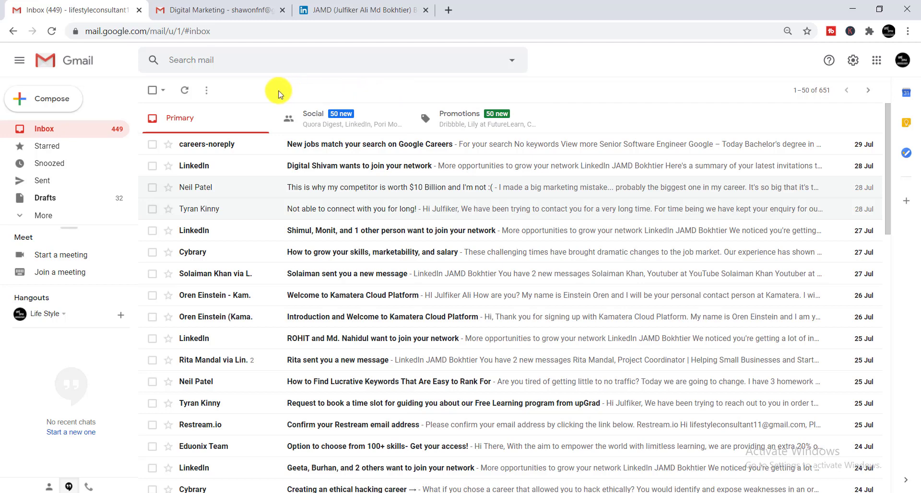
# - Compose a new message and check the signature appears below the body
pyautogui.click(53, 100)
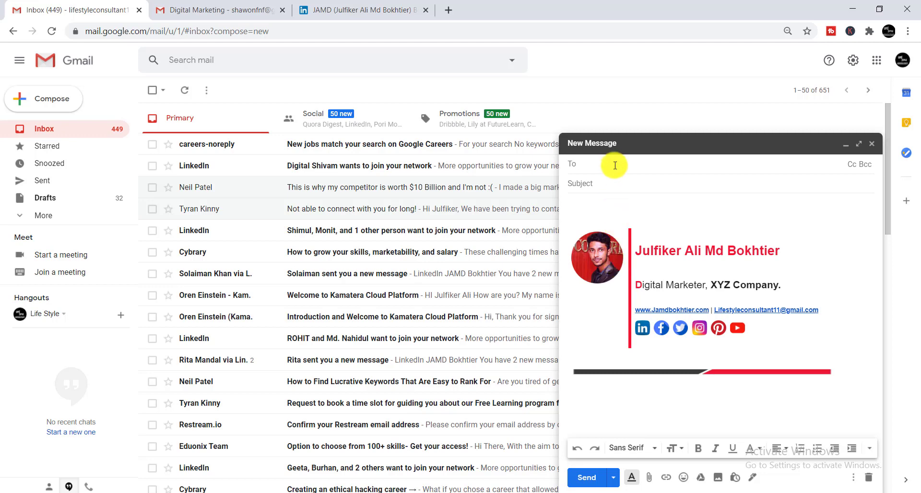
pyautogui.click(606, 199)
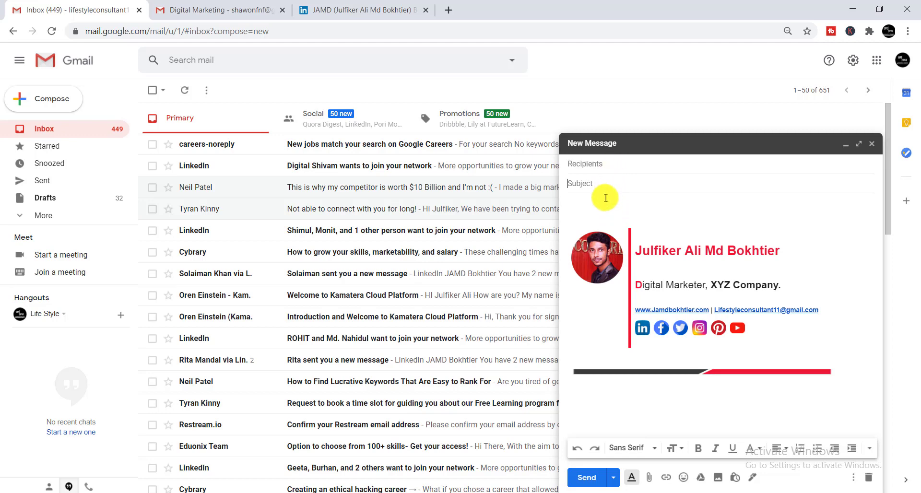